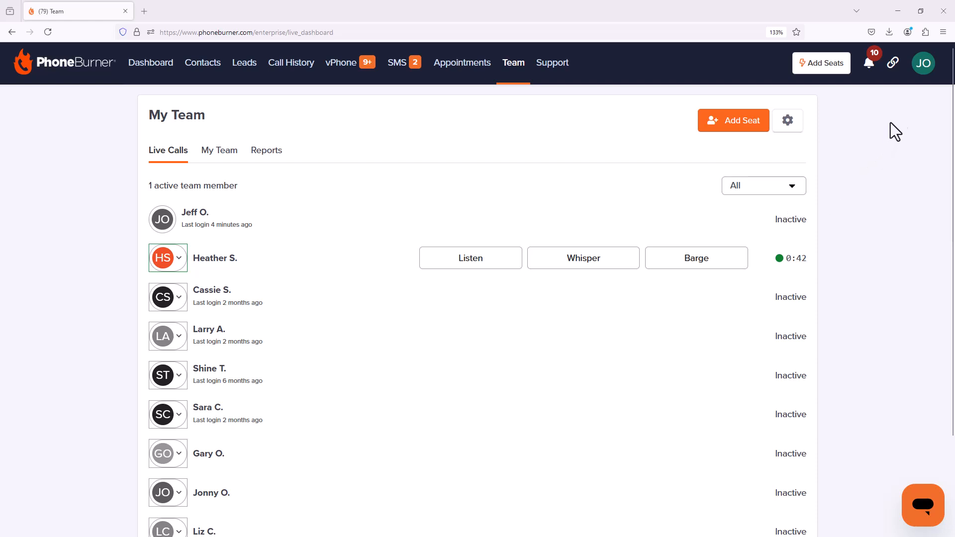
Step: Enable the In-app Phone feature in the account's Labs settings, agree to the beta terms, and reload the page
{"action": "left_click", "coordinate": [922, 72]}
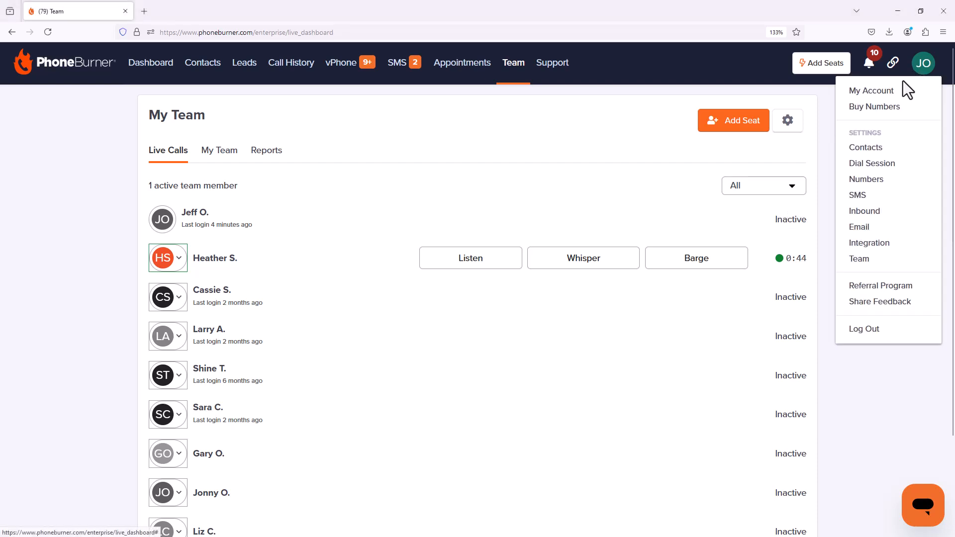
{"action": "left_click", "coordinate": [892, 94]}
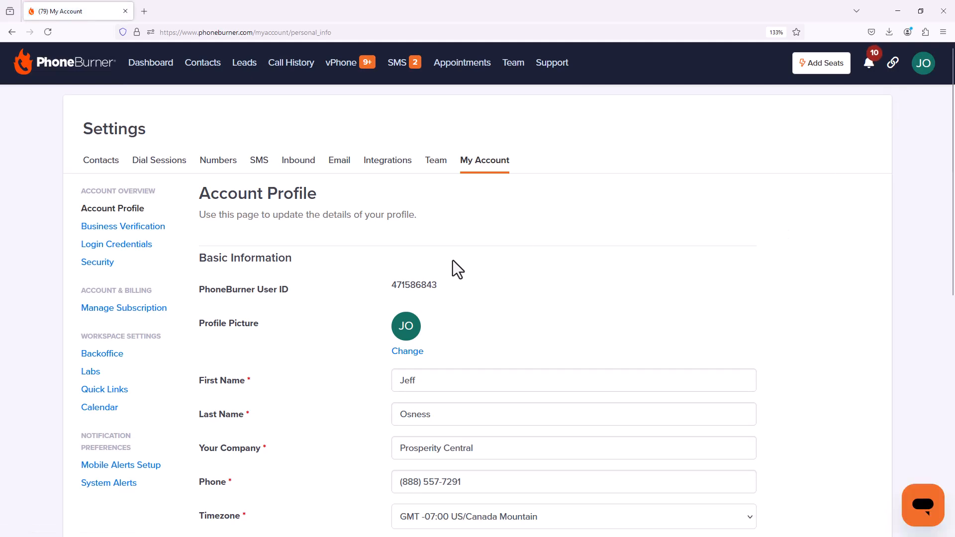
{"action": "left_click", "coordinate": [119, 377]}
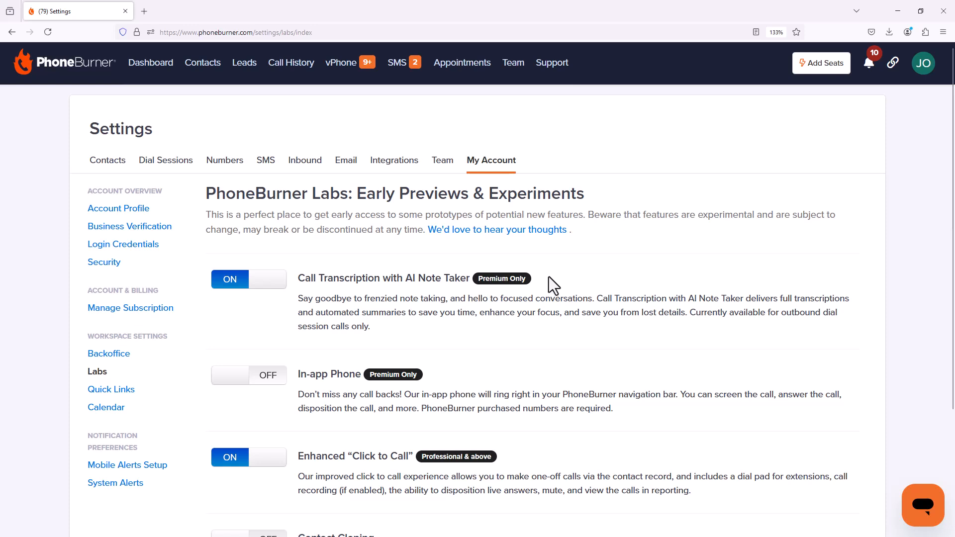
{"action": "scroll", "coordinate": [557, 260], "scroll_direction": "down", "scroll_amount": 3}
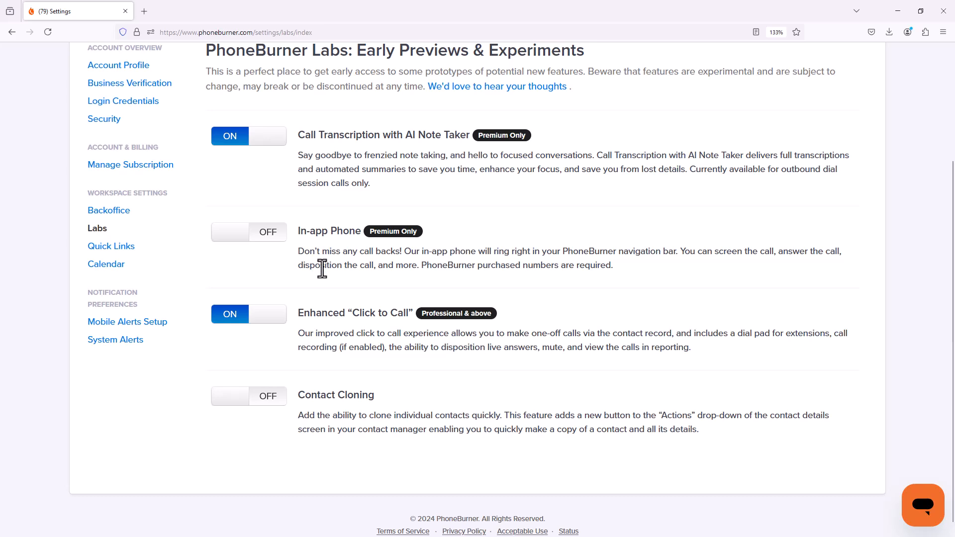
{"action": "left_click", "coordinate": [269, 237]}
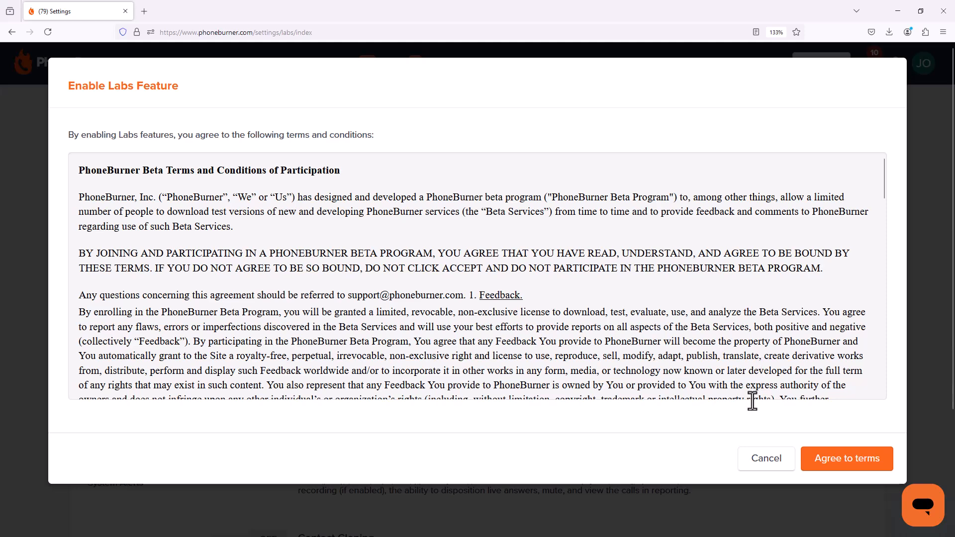
{"action": "left_click", "coordinate": [847, 460]}
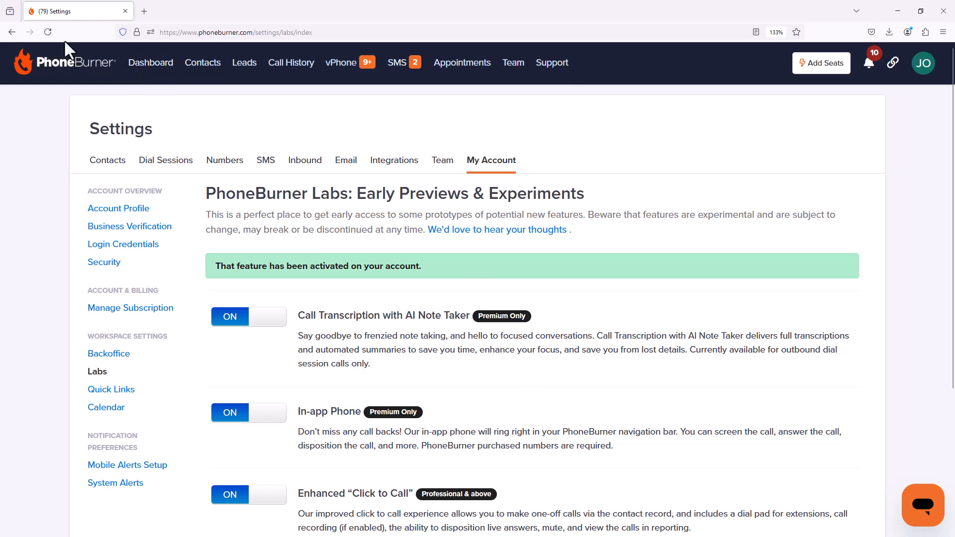
{"action": "left_click", "coordinate": [48, 32]}
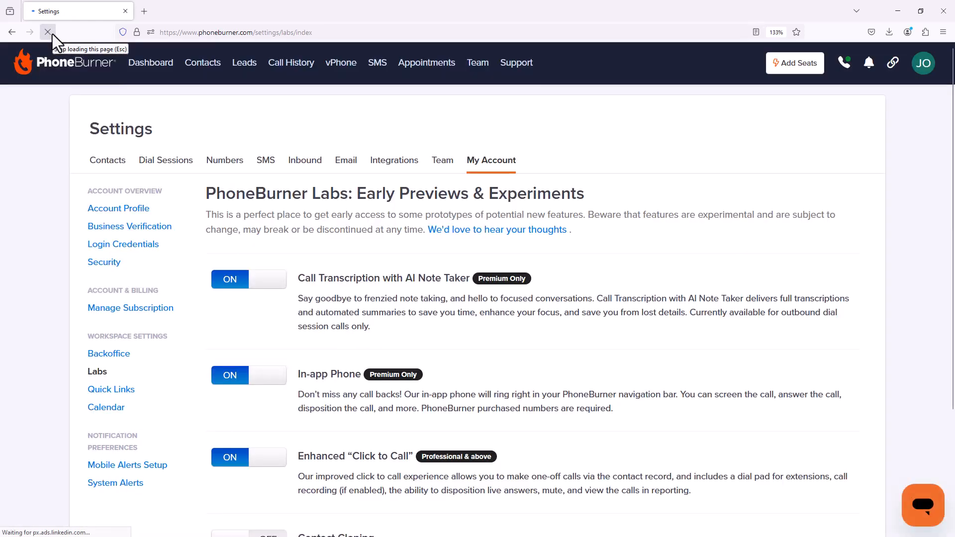
Step: Switch the in-app phone status to Do Not Disturb and back to Accepting Calls, and toggle its sound off and on
{"action": "left_click", "coordinate": [843, 69]}
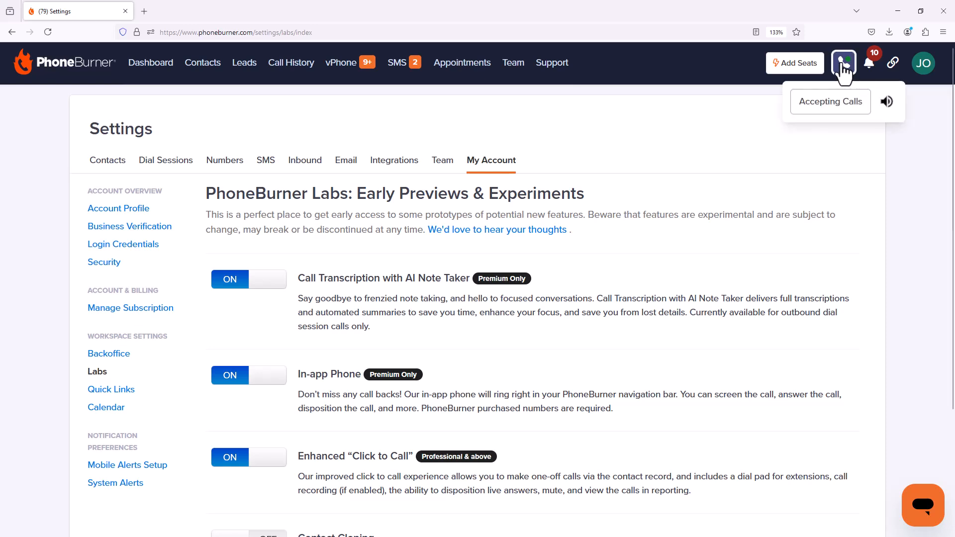
{"action": "left_click", "coordinate": [843, 105]}
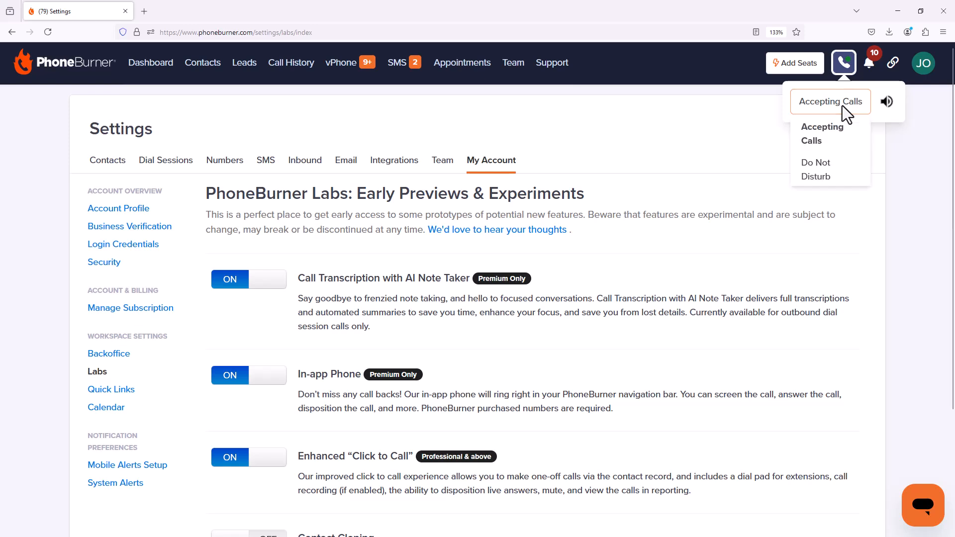
{"action": "left_click", "coordinate": [823, 170]}
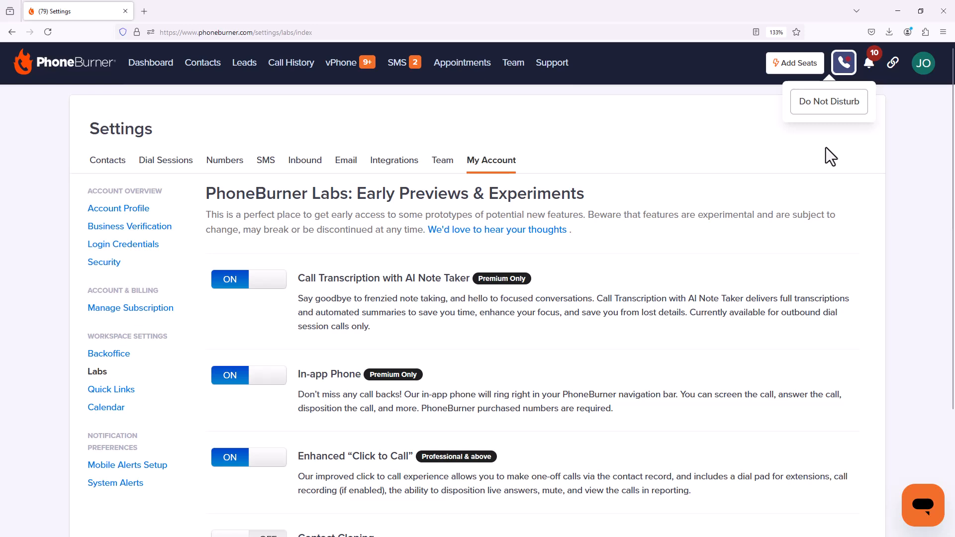
{"action": "left_click", "coordinate": [827, 102]}
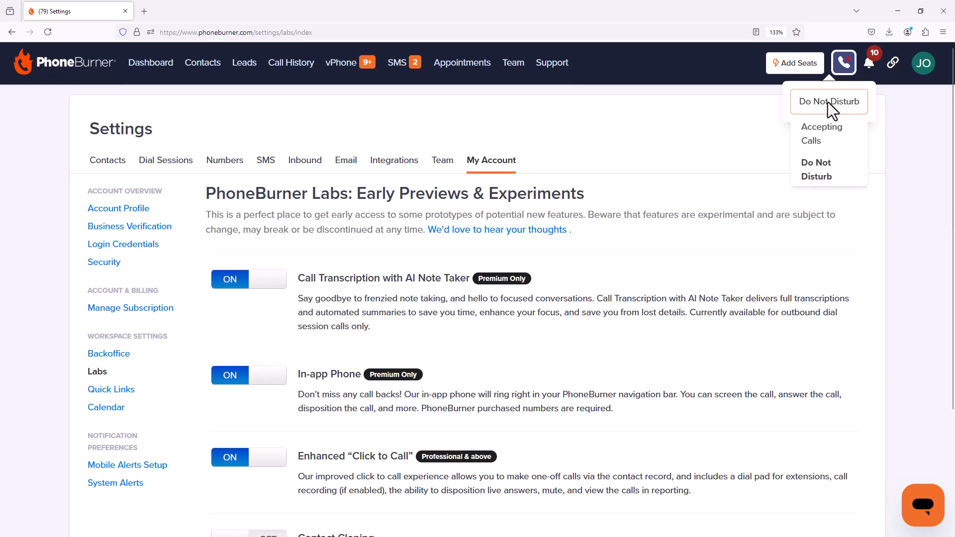
{"action": "left_click", "coordinate": [826, 137]}
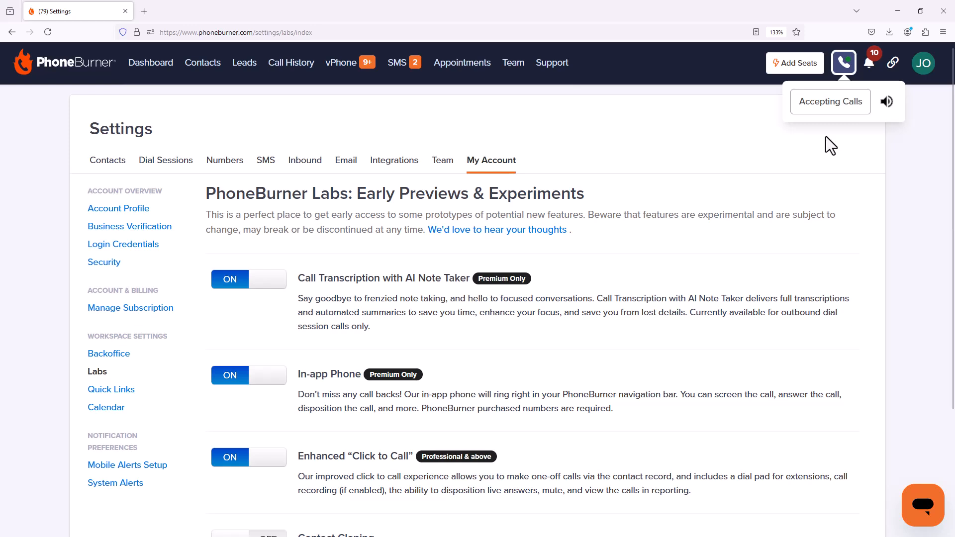
{"action": "left_click", "coordinate": [885, 103]}
{"action": "left_click", "coordinate": [886, 104]}
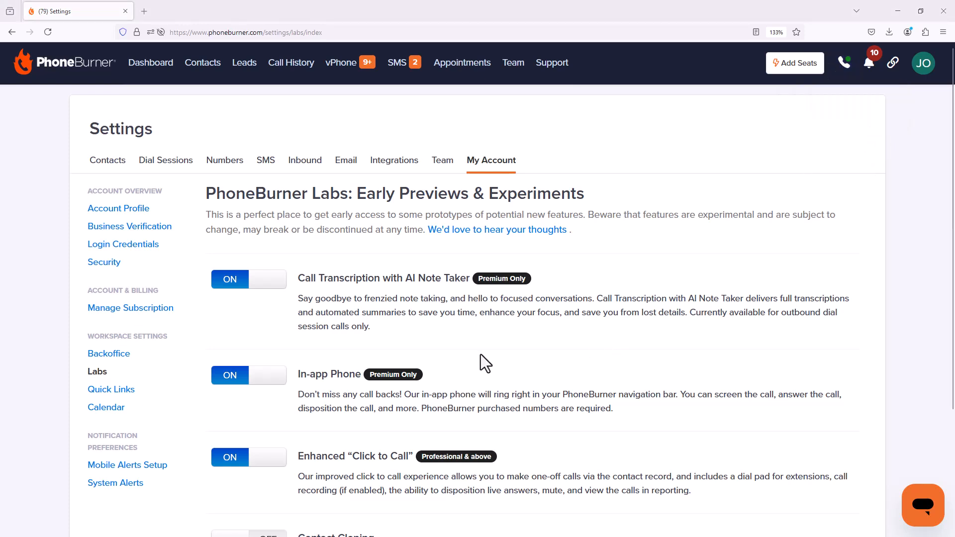
Step: Open the Numbers inventory settings and check the in-app phone's availability status
{"action": "left_click", "coordinate": [223, 169]}
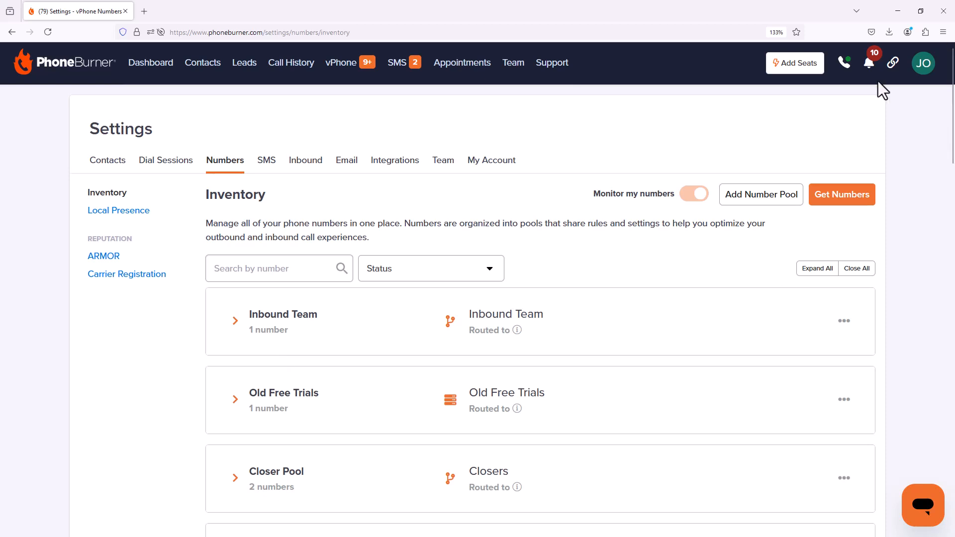
{"action": "left_click", "coordinate": [852, 70]}
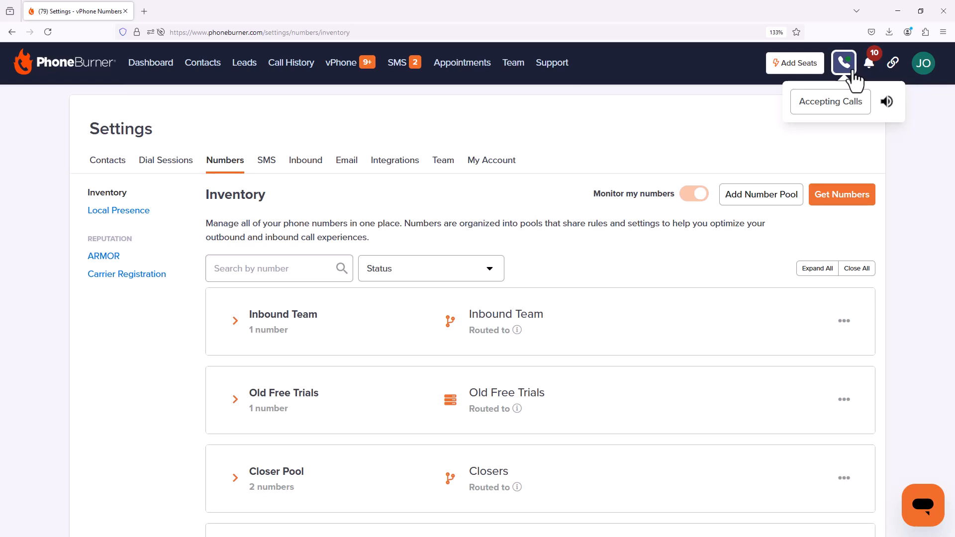
{"action": "left_click", "coordinate": [677, 166]}
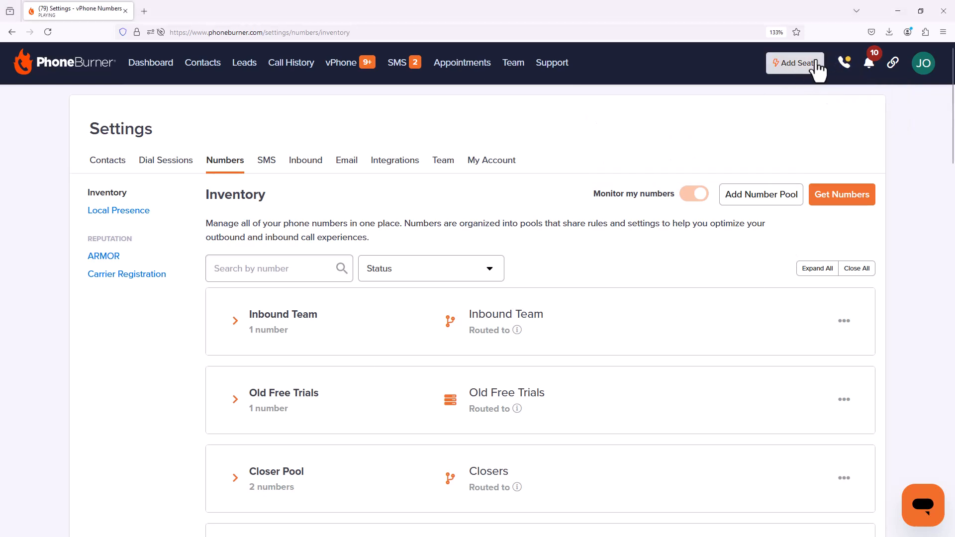
Step: Accept the incoming call and allow microphone access using the Yeti Stereo Microphone
{"action": "left_click", "coordinate": [844, 67]}
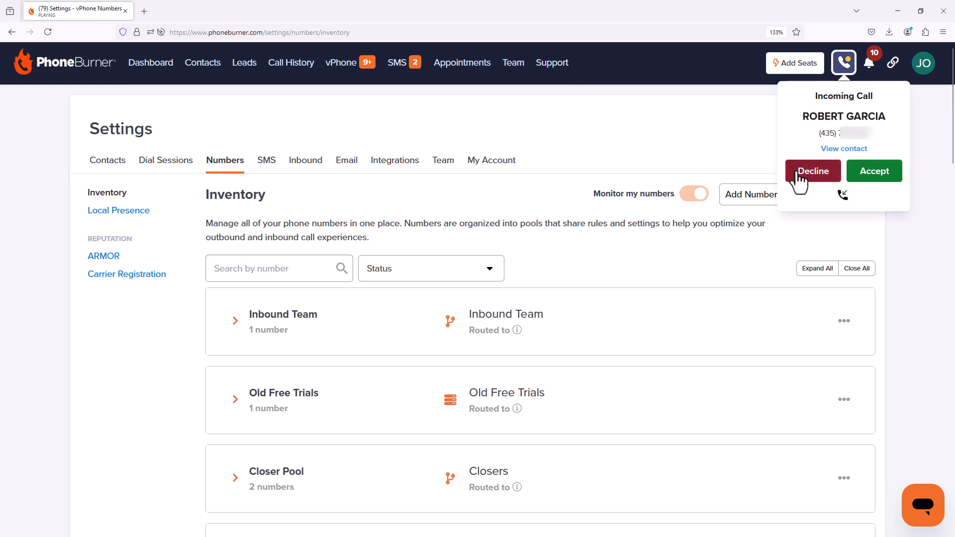
{"action": "left_click", "coordinate": [868, 172]}
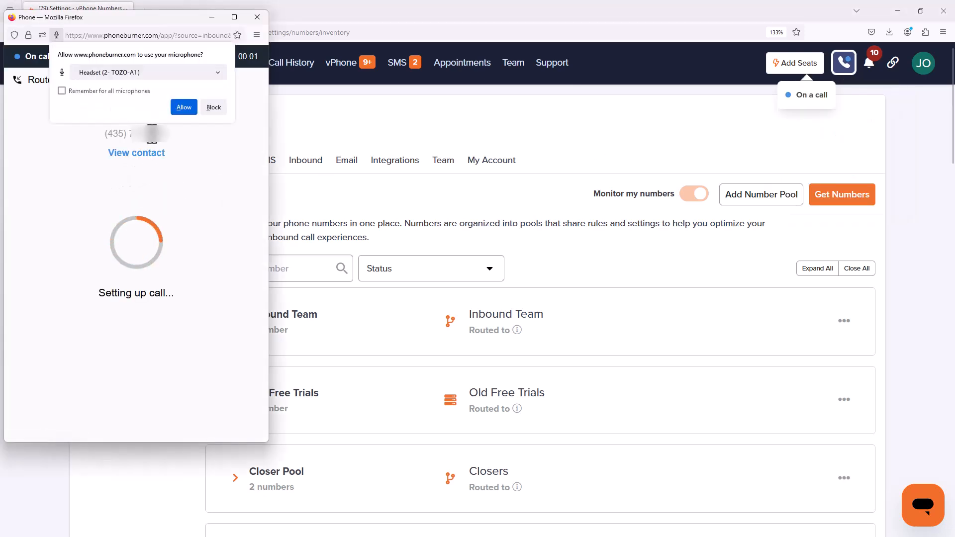
{"action": "left_click", "coordinate": [214, 74]}
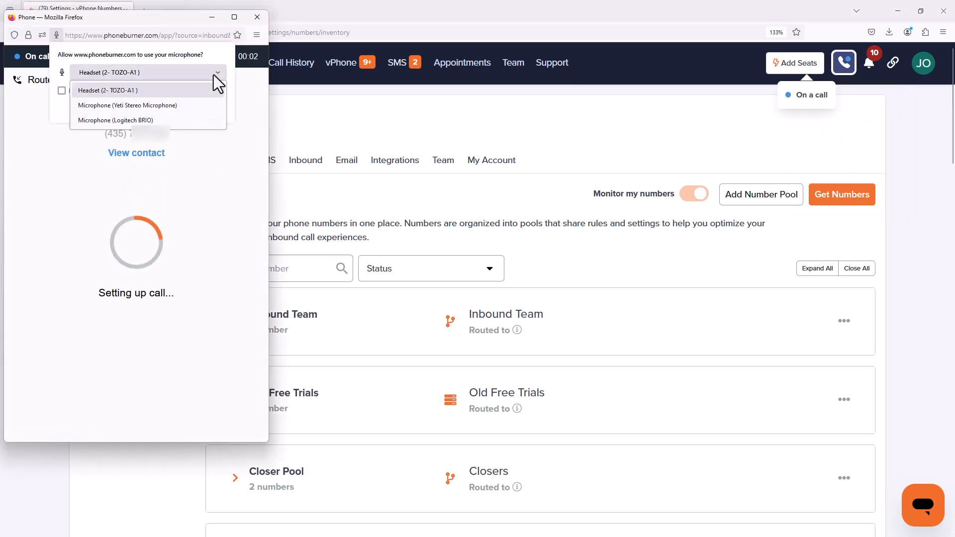
{"action": "left_click", "coordinate": [168, 105]}
{"action": "left_click", "coordinate": [181, 107]}
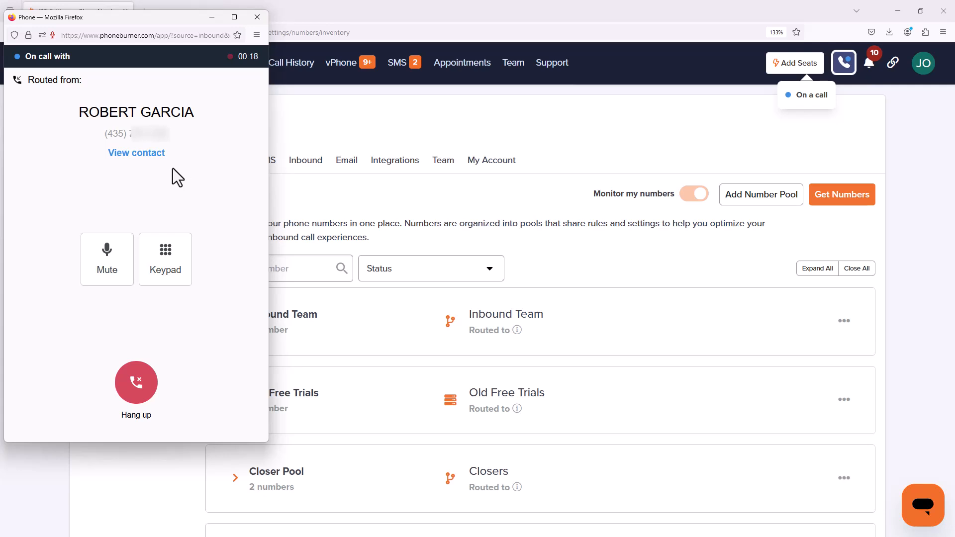
Step: Mute and unmute the active call, and show and hide its keypad
{"action": "left_click", "coordinate": [118, 260]}
{"action": "left_click", "coordinate": [117, 266]}
{"action": "left_click", "coordinate": [175, 267]}
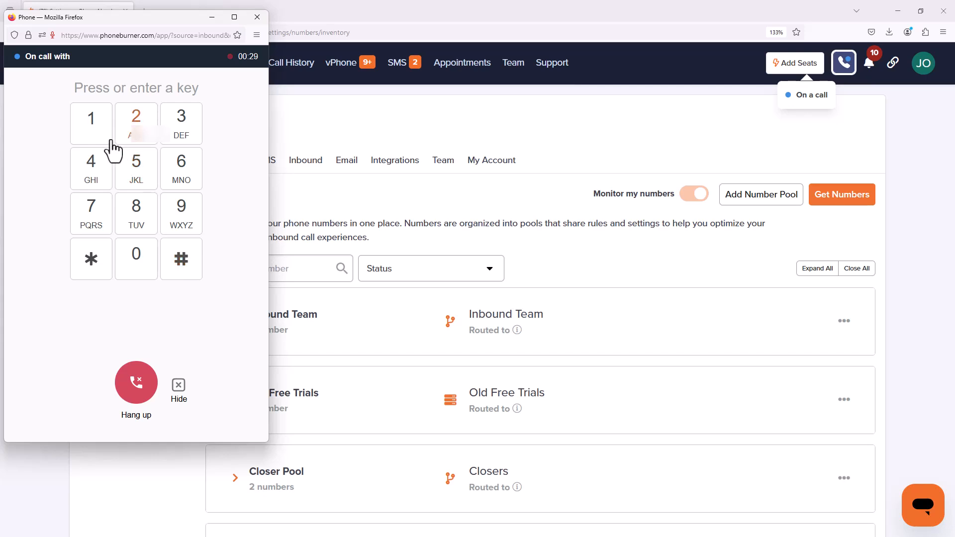
{"action": "left_click", "coordinate": [181, 388]}
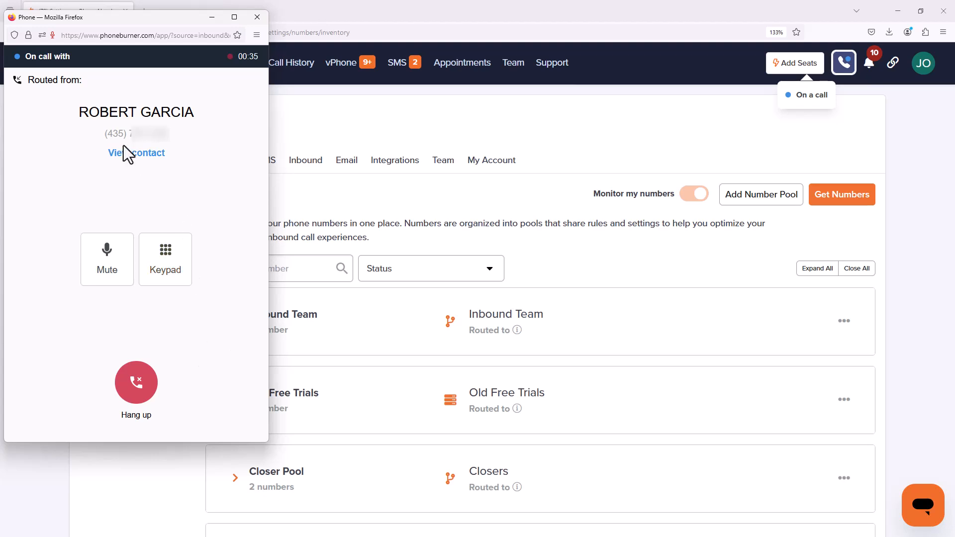
Step: Open the caller's contact record and review the profile details and custom fields
{"action": "left_click", "coordinate": [115, 158]}
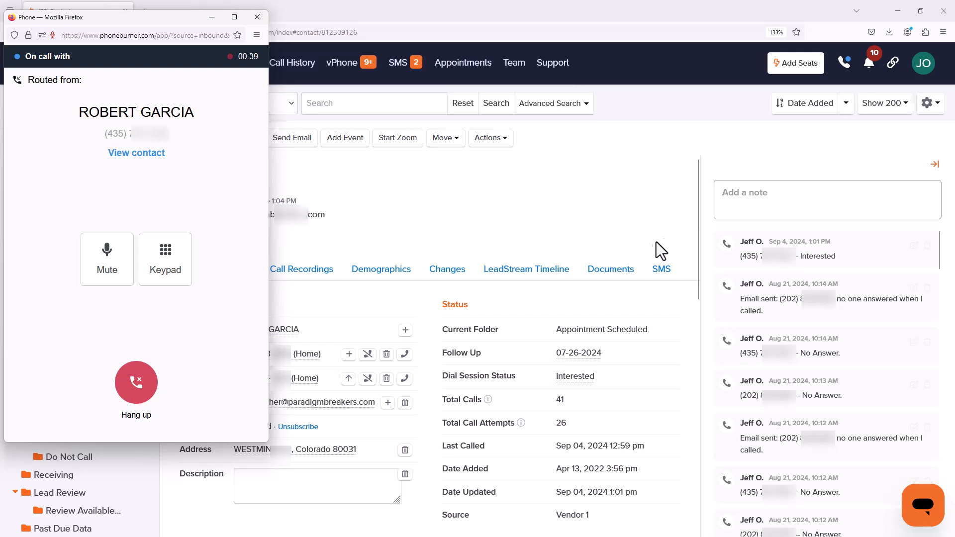
{"action": "scroll", "coordinate": [303, 366], "scroll_direction": "down", "scroll_amount": 5}
{"action": "scroll", "coordinate": [309, 368], "scroll_direction": "down", "scroll_amount": 1}
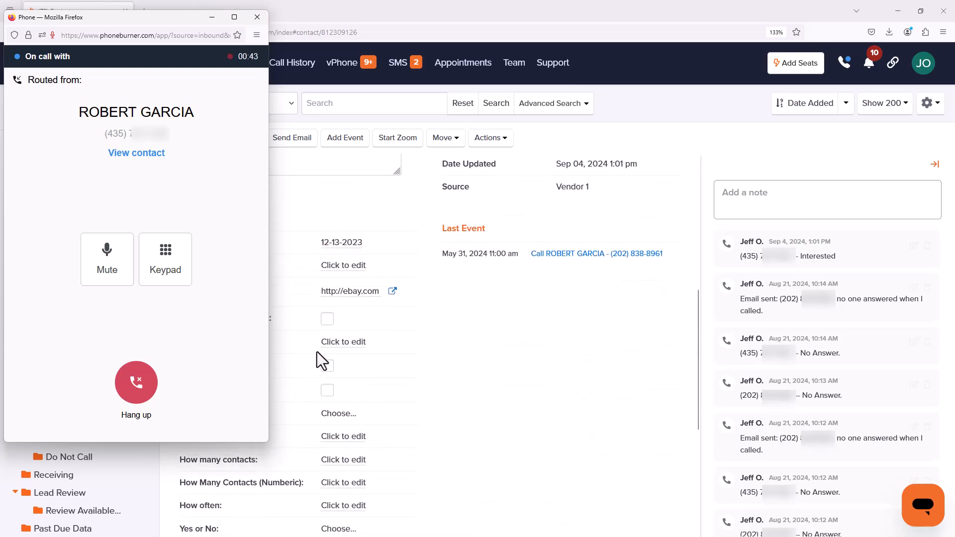
{"action": "scroll", "coordinate": [318, 351], "scroll_direction": "up", "scroll_amount": 6}
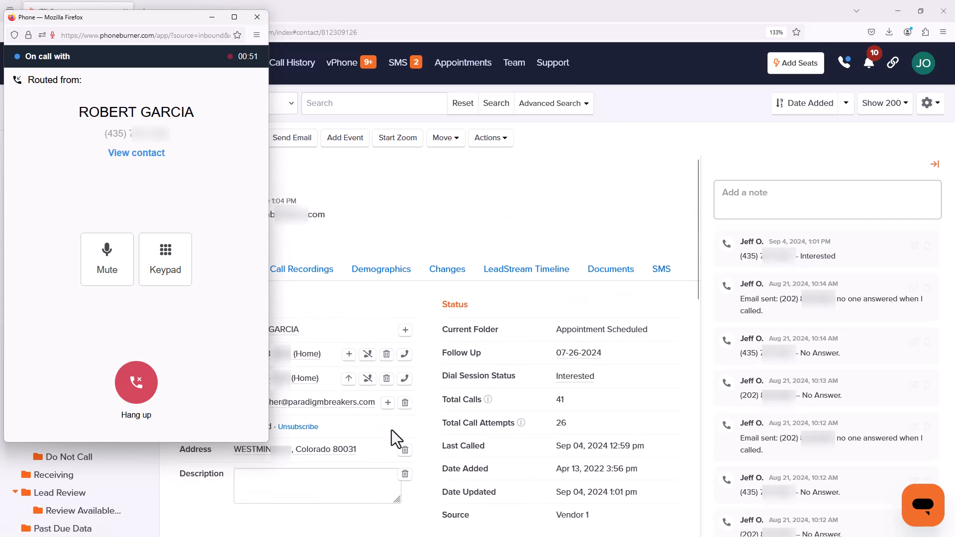
Step: Hang up and confirm the Follow Up disposition with follow-up date 09/12/2024, refreshing the contact record
{"action": "left_click", "coordinate": [144, 397]}
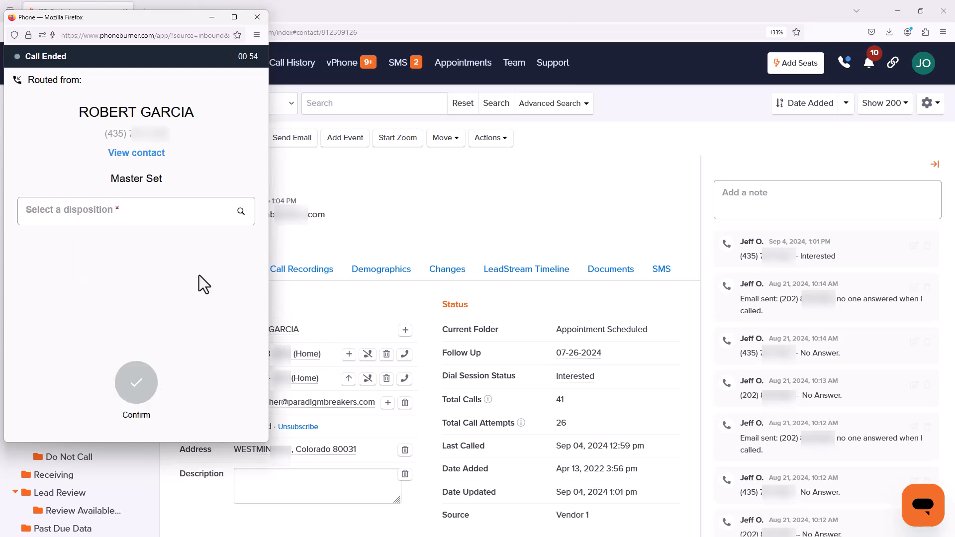
{"action": "left_click", "coordinate": [136, 216]}
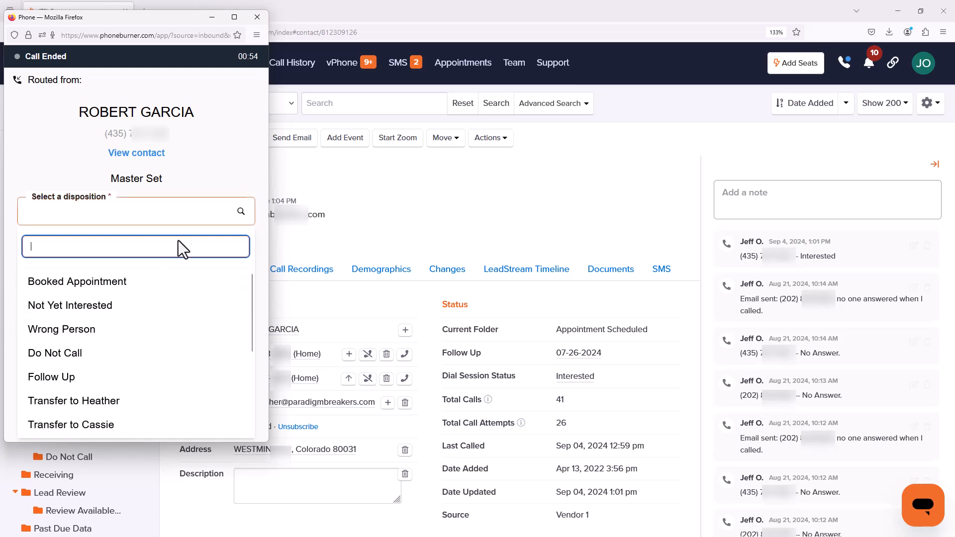
{"action": "left_click", "coordinate": [136, 377]}
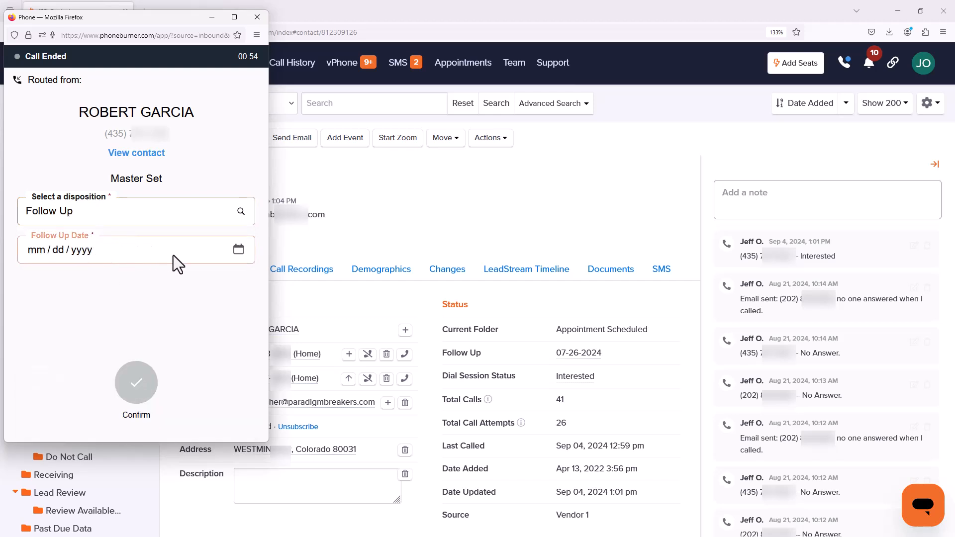
{"action": "left_click", "coordinate": [239, 251]}
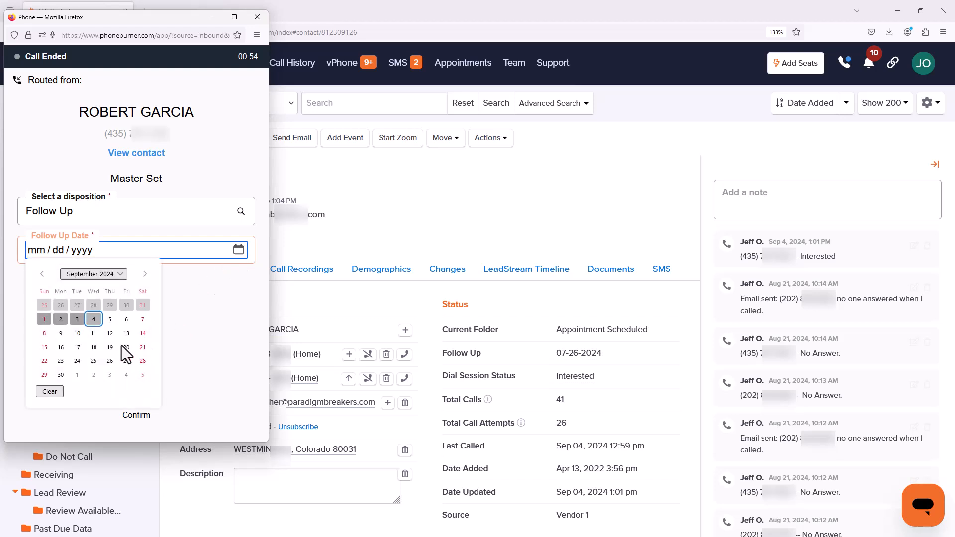
{"action": "left_click", "coordinate": [111, 332]}
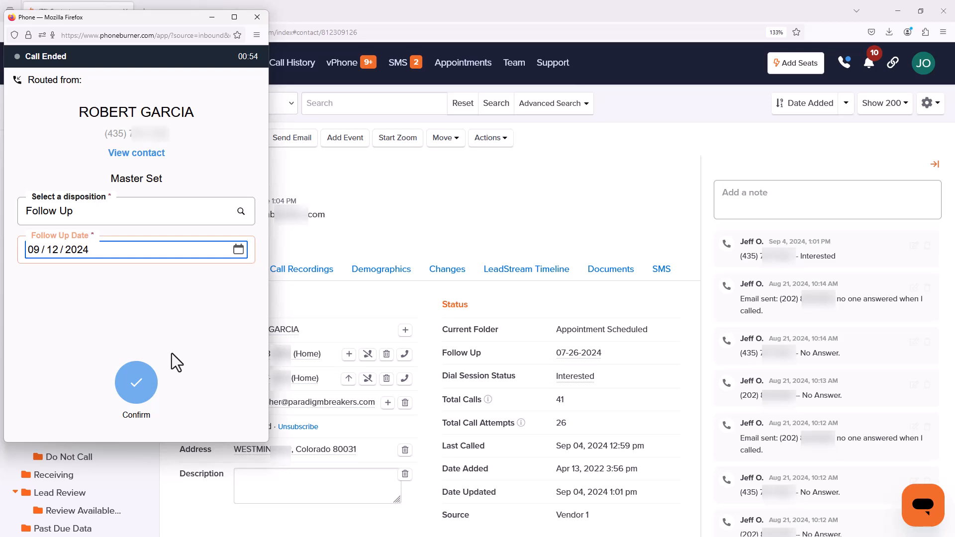
{"action": "left_click", "coordinate": [135, 386]}
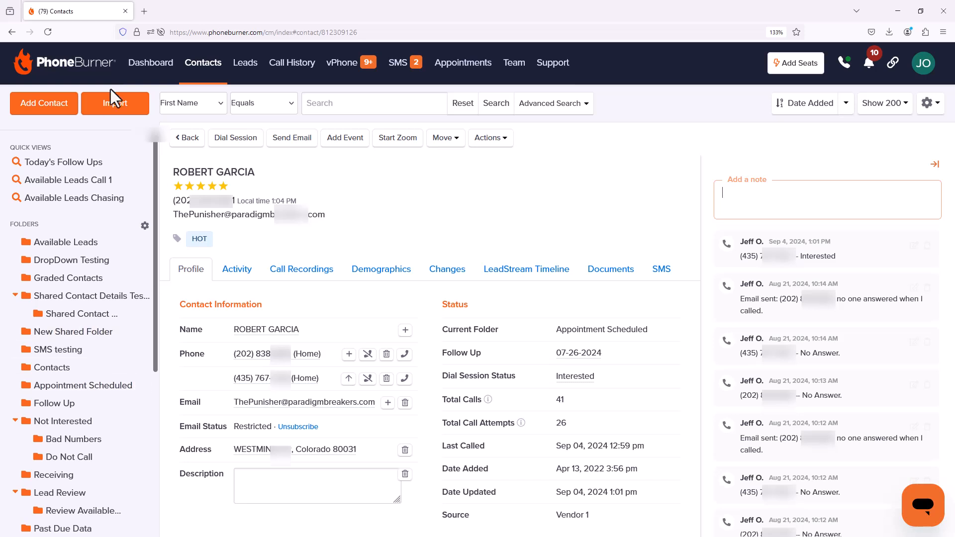
{"action": "left_click", "coordinate": [48, 32]}
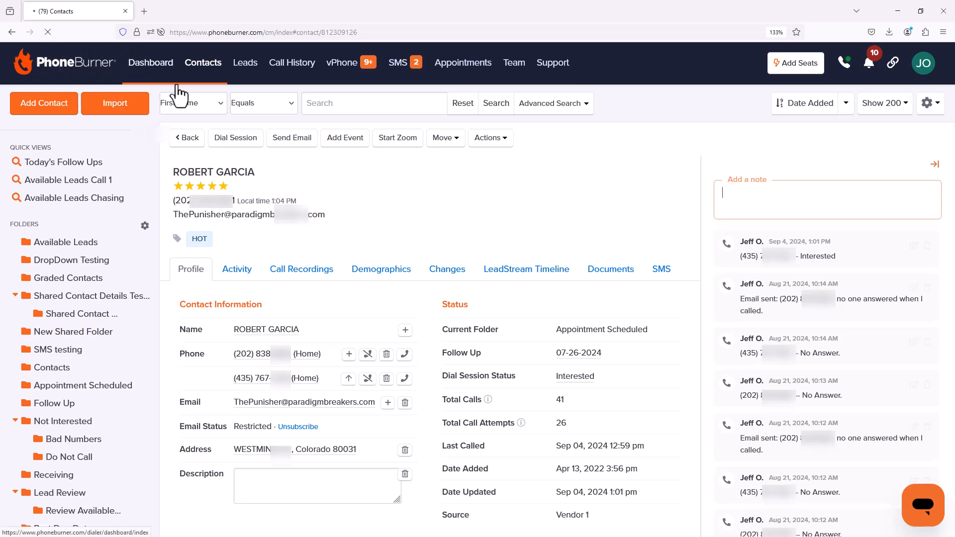